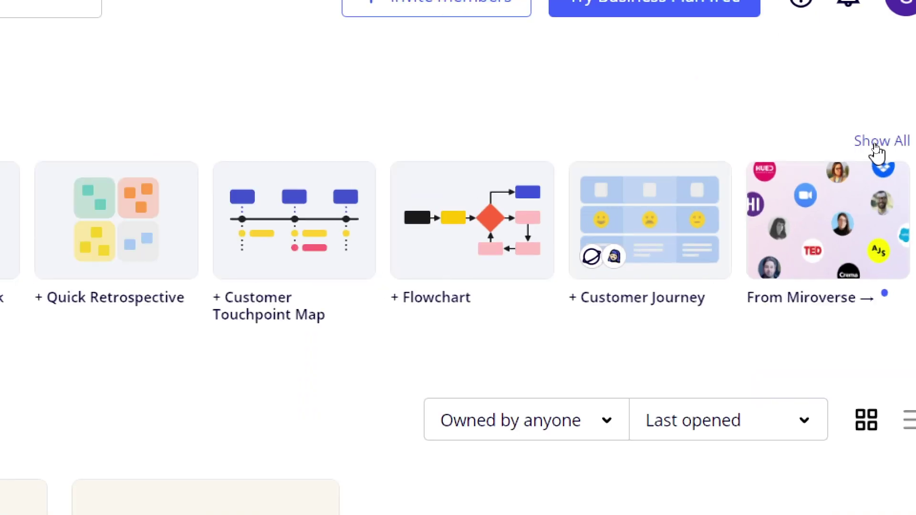
- Show all templates and browse the For you recommendations, from Mind Map to Product Roadmap
click(828, 143)
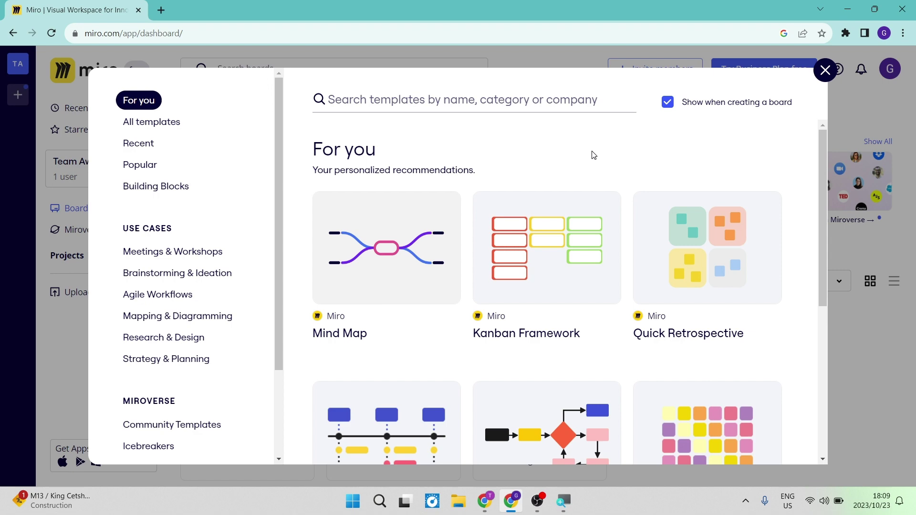
scroll(684, 178, down, 1)
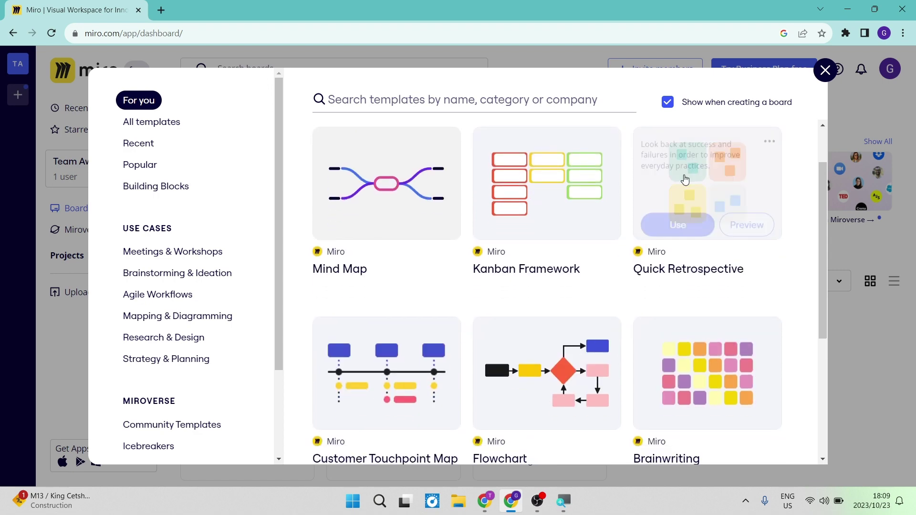
scroll(684, 177, down, 2)
scroll(686, 178, down, 2)
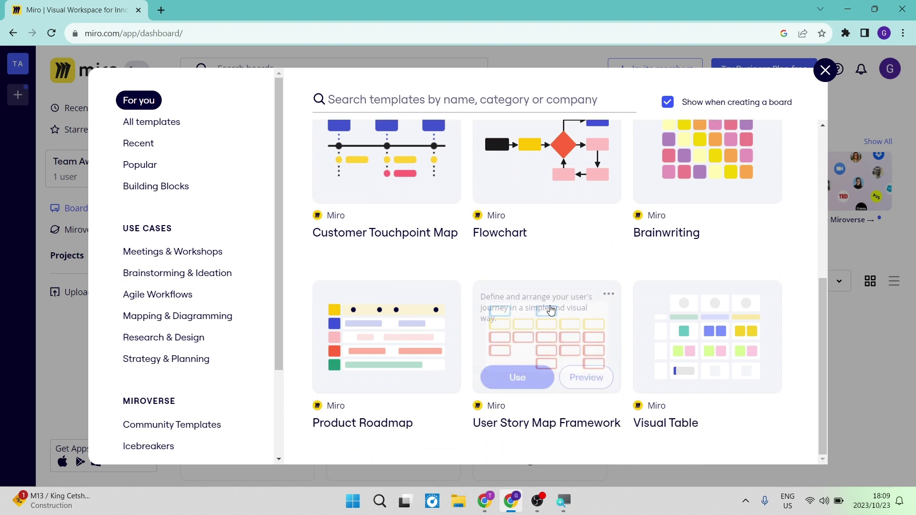
scroll(552, 310, up, 2)
scroll(552, 310, up, 3)
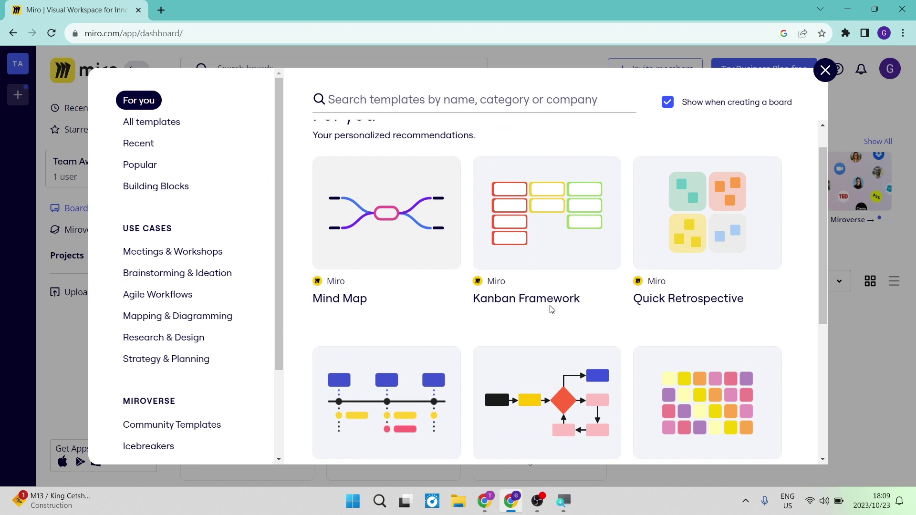
scroll(523, 325, down, 4)
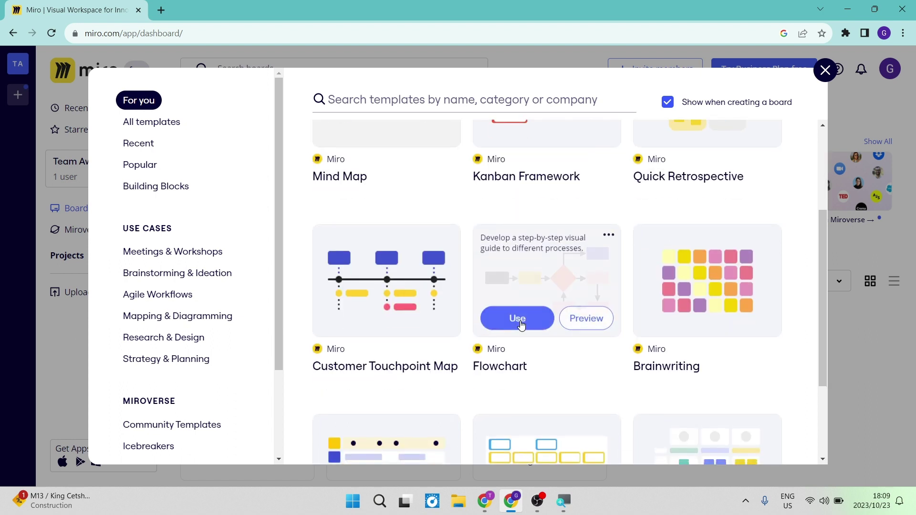
scroll(522, 325, down, 1)
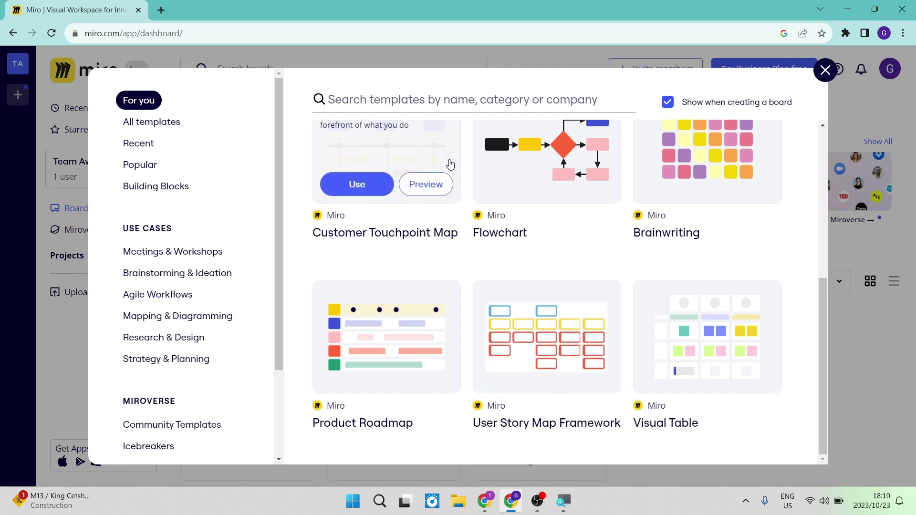
scroll(462, 142, up, 5)
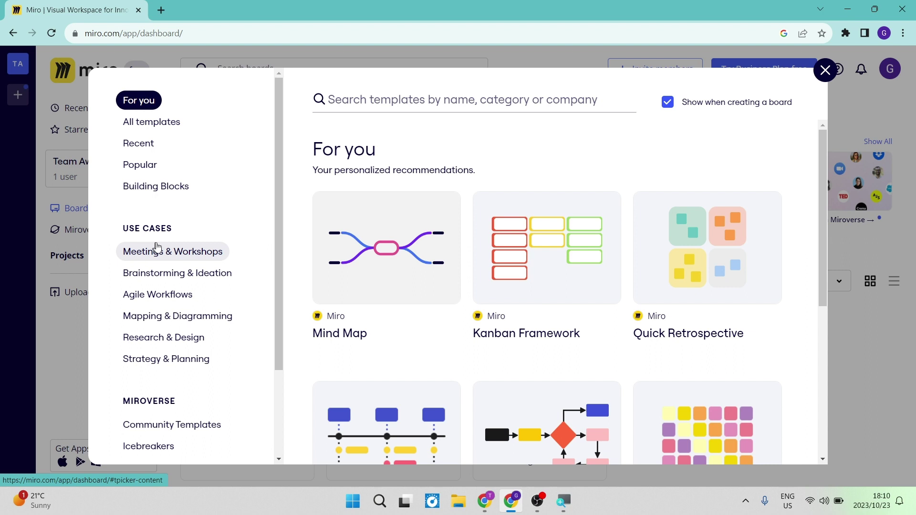
scroll(167, 287, down, 2)
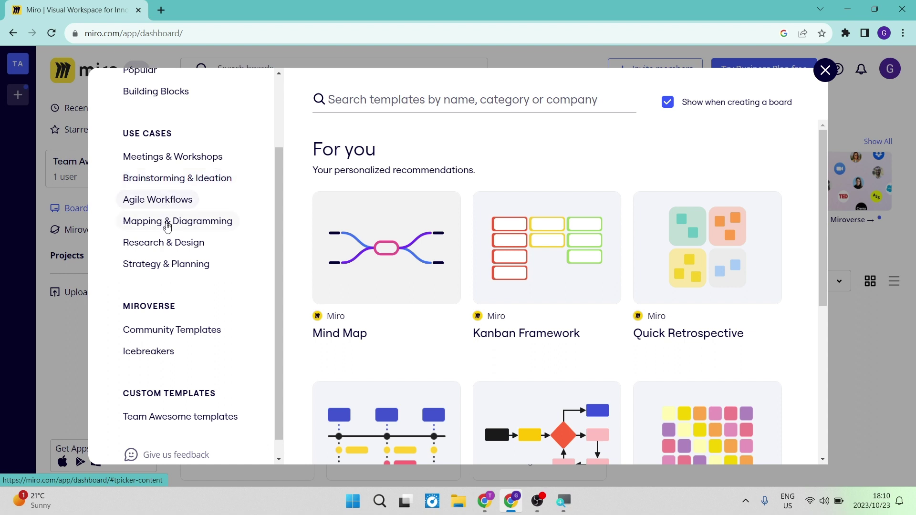
scroll(168, 308, down, 1)
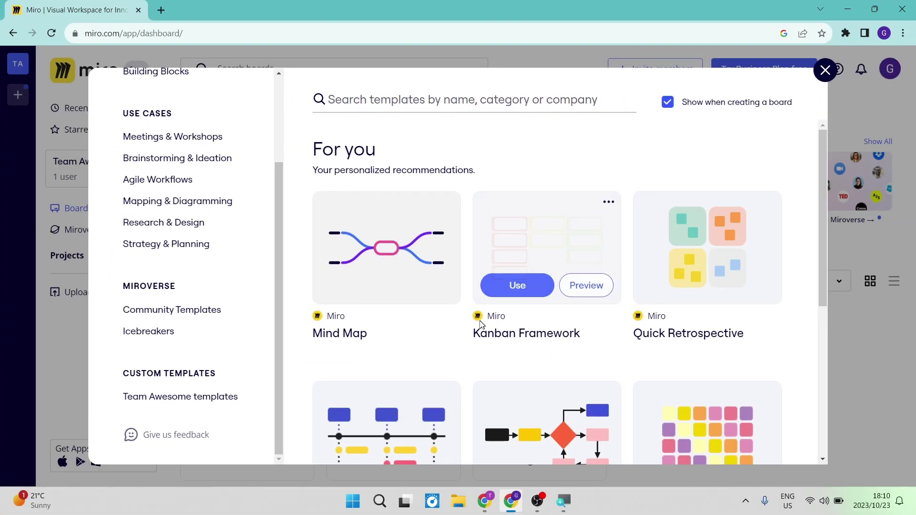
- Open the Brainwriting template's preview page after checking the card's extra options menu
scroll(468, 333, down, 3)
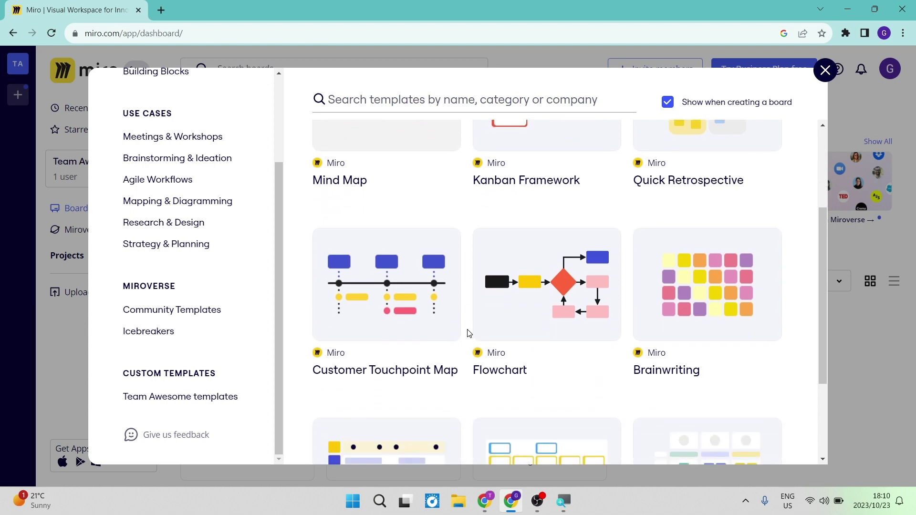
scroll(468, 333, down, 1)
mouse_move(702, 239)
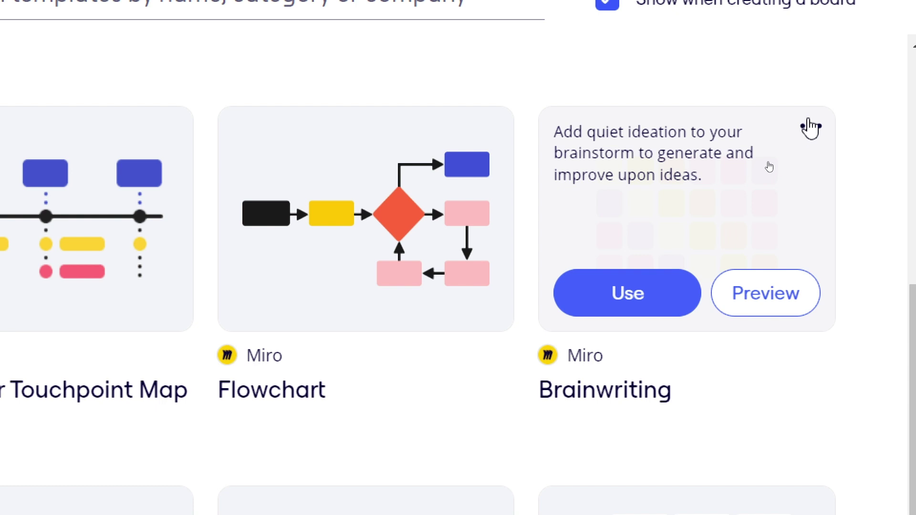
click(810, 127)
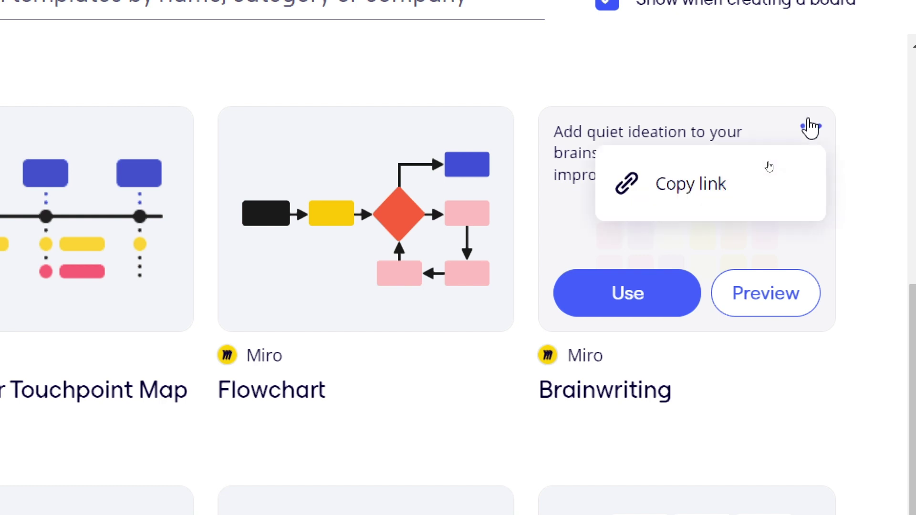
click(748, 129)
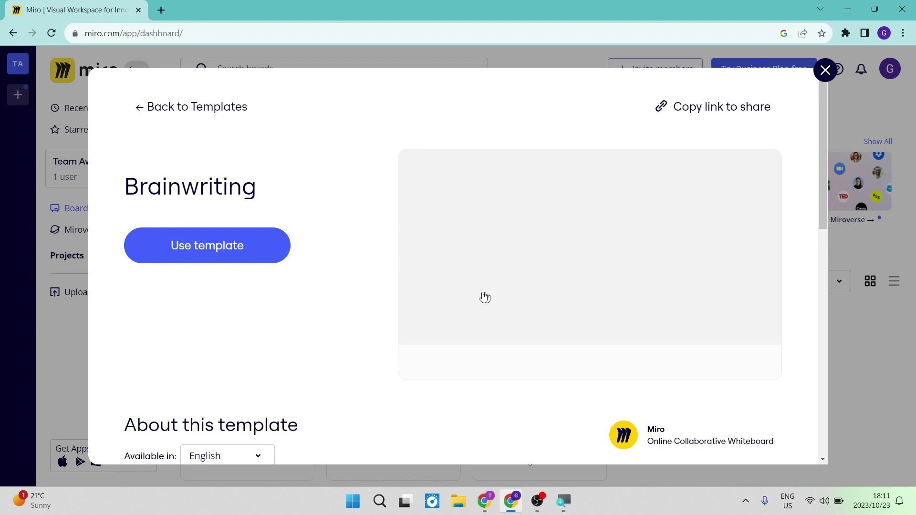
- Use the Brainwriting template to fill a new Brainstorming board with six participant columns
click(202, 247)
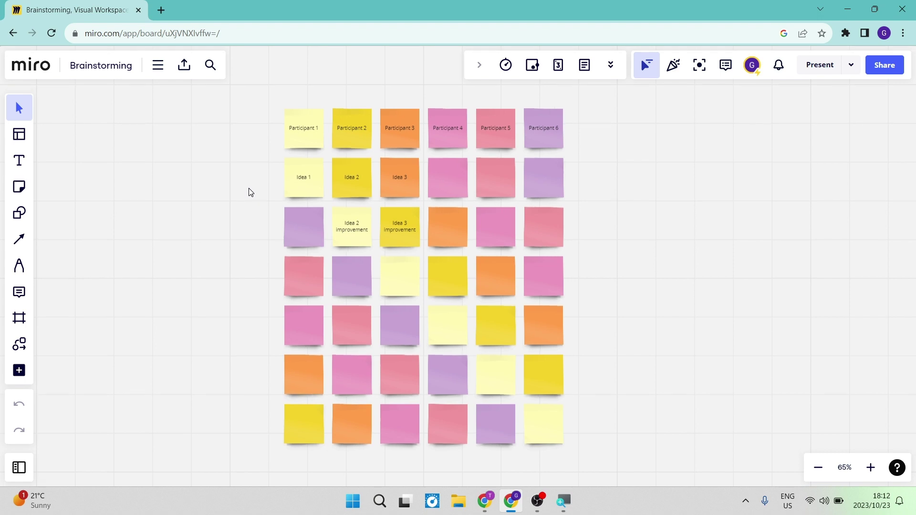
scroll(248, 188, down, 1)
scroll(248, 188, up, 1)
scroll(249, 188, down, 1)
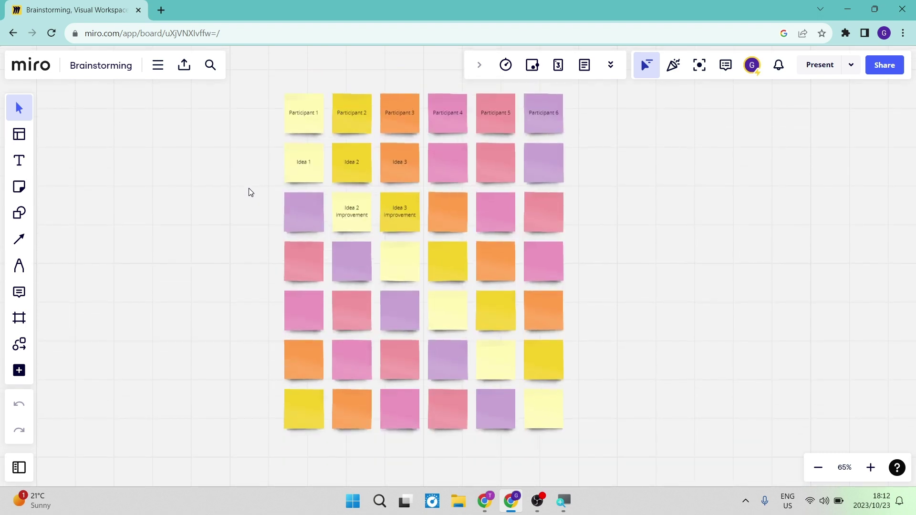
scroll(248, 188, right, 1)
scroll(249, 189, left, 1)
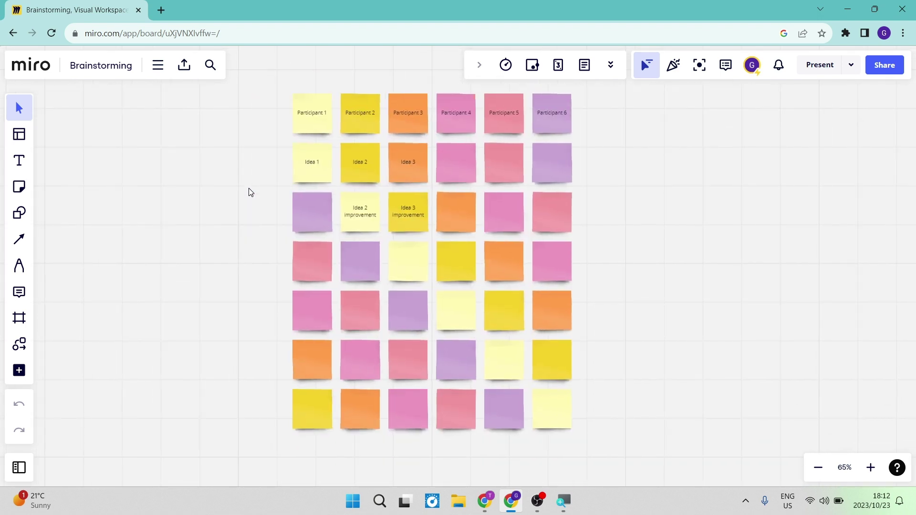
scroll(249, 188, up, 1)
scroll(249, 188, up, 1)
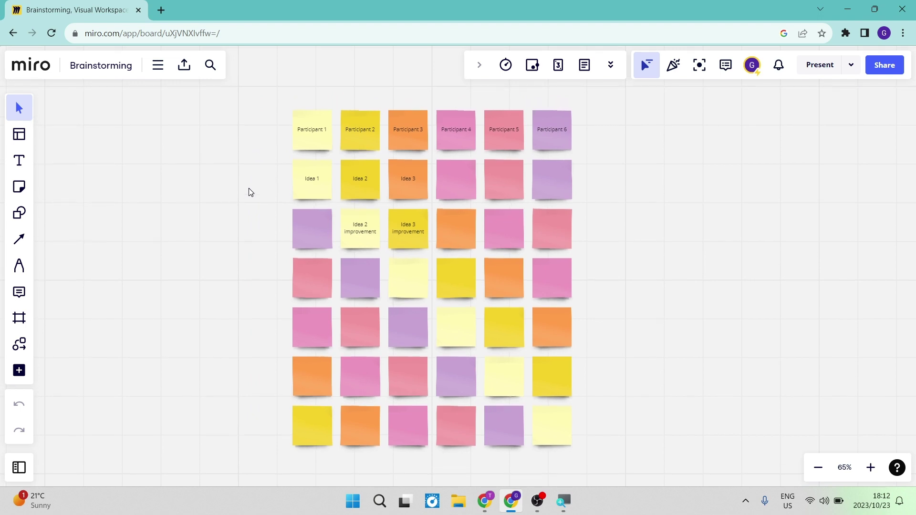
scroll(248, 188, down, 1)
scroll(248, 188, up, 1)
scroll(249, 188, up, 1)
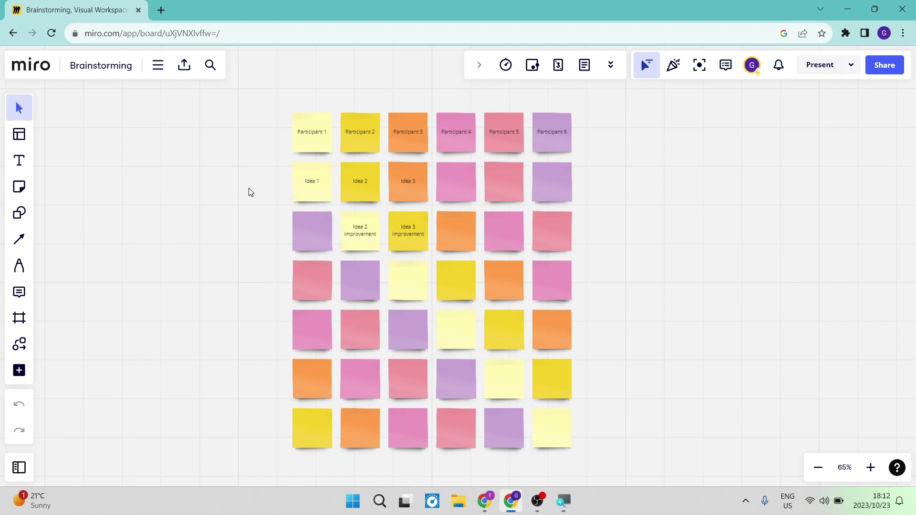
scroll(249, 188, down, 3)
scroll(248, 188, up, 1)
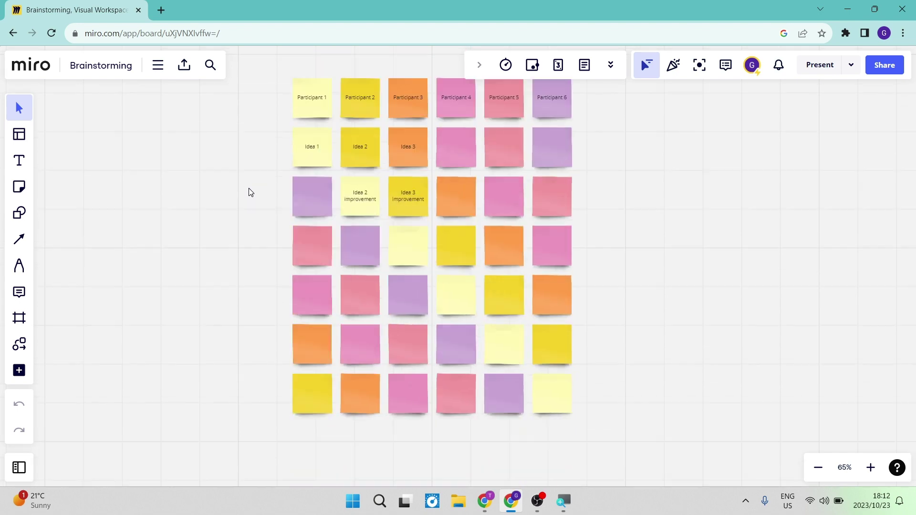
scroll(249, 188, down, 1)
scroll(248, 188, up, 1)
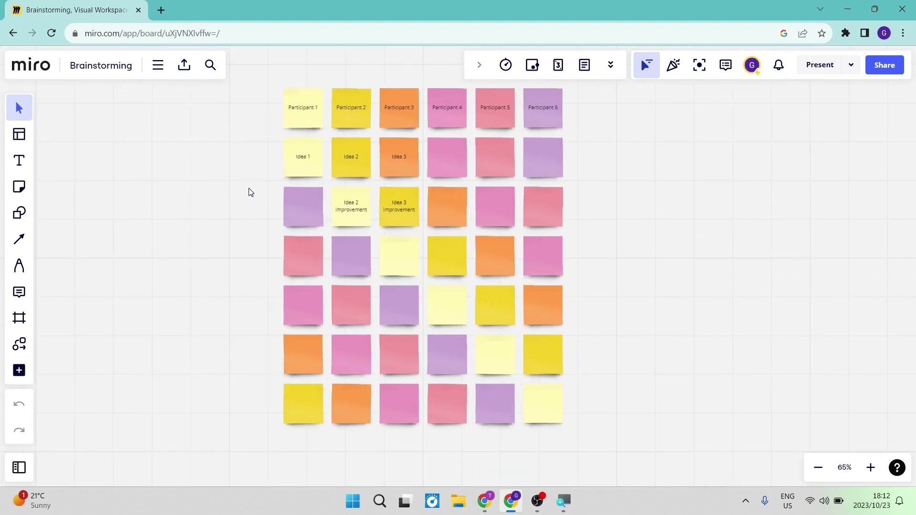
scroll(249, 188, up, 3)
scroll(248, 189, up, 1)
scroll(249, 189, down, 8)
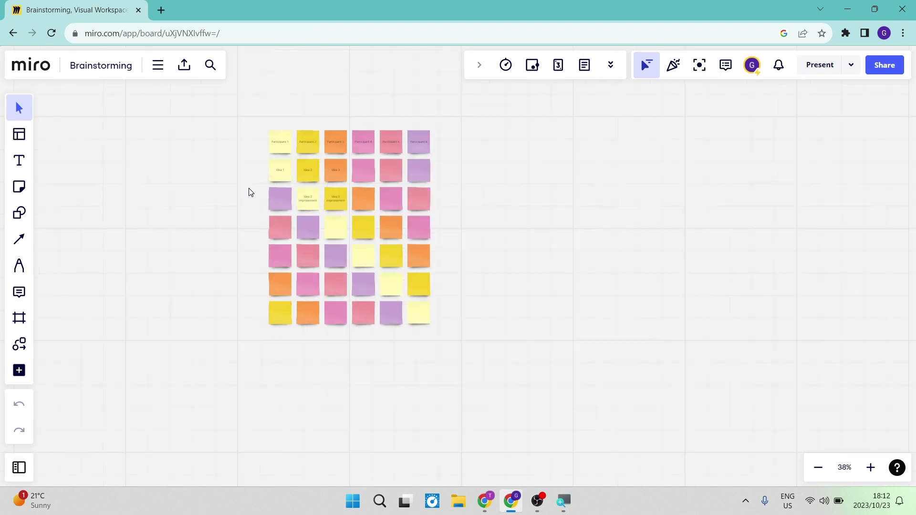
scroll(249, 192, up, 2)
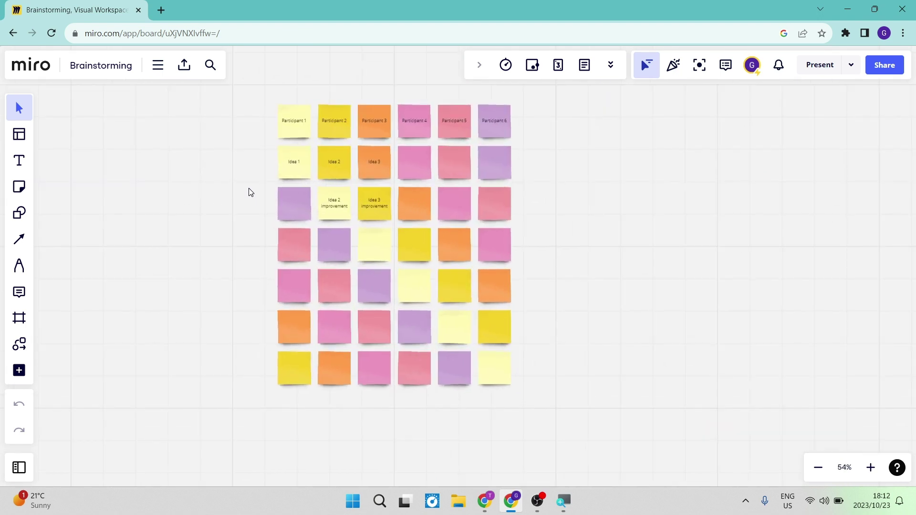
scroll(248, 189, up, 3)
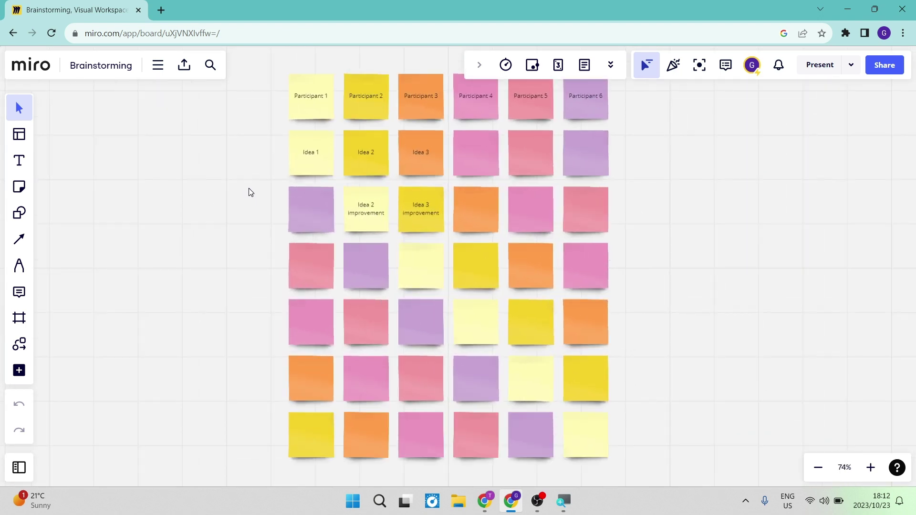
scroll(248, 192, up, 2)
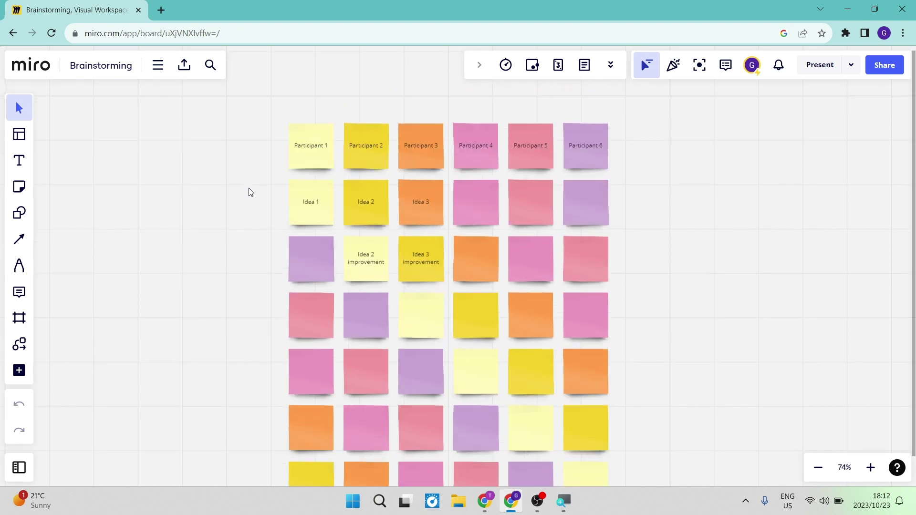
scroll(248, 191, up, 3)
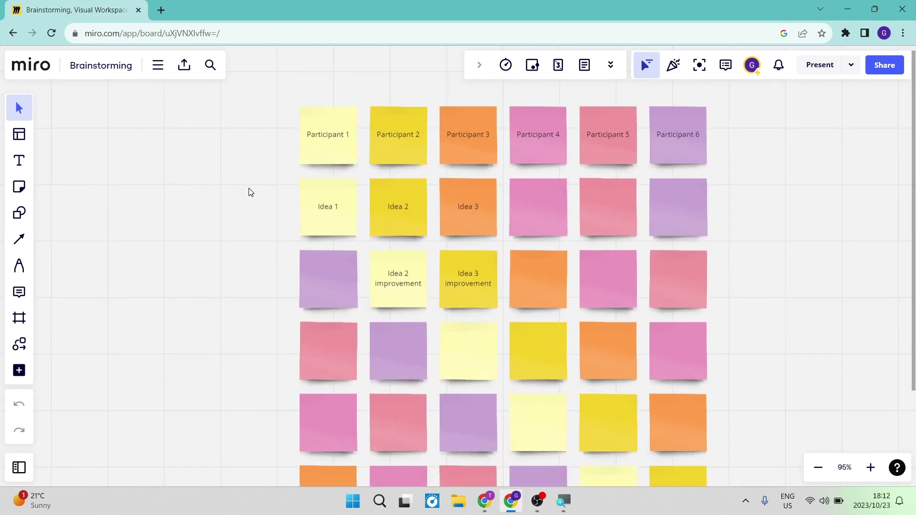
scroll(313, 253, down, 4)
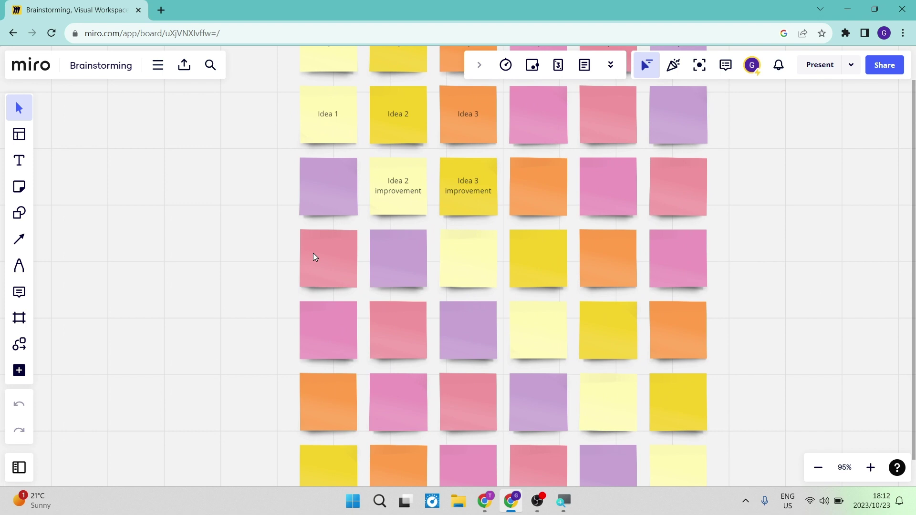
scroll(313, 253, up, 4)
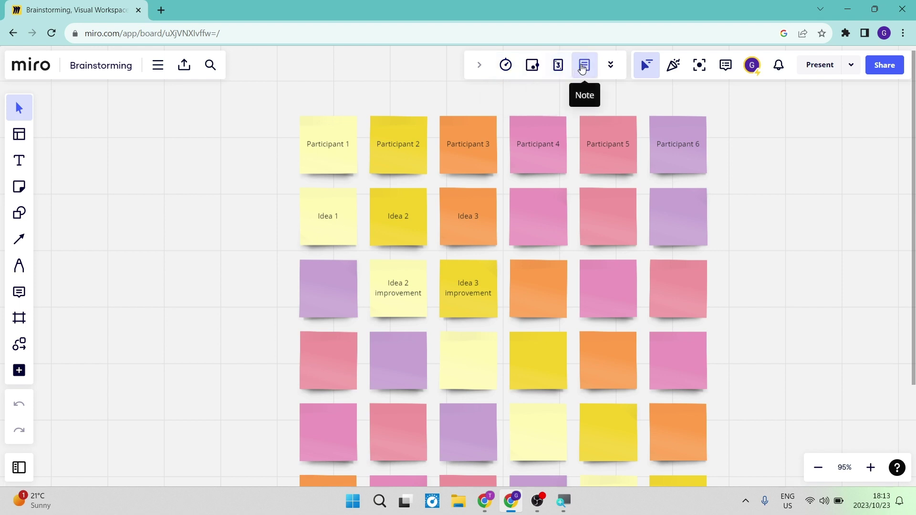
click(606, 71)
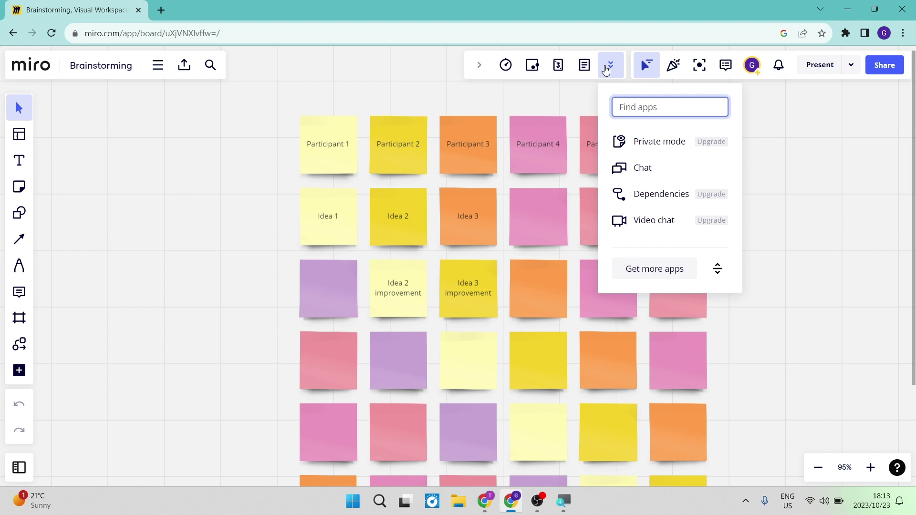
click(606, 69)
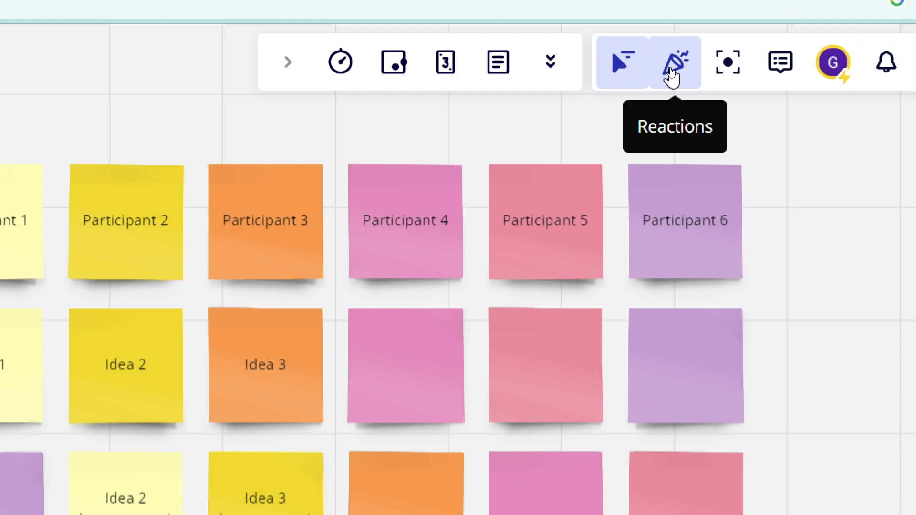
click(742, 65)
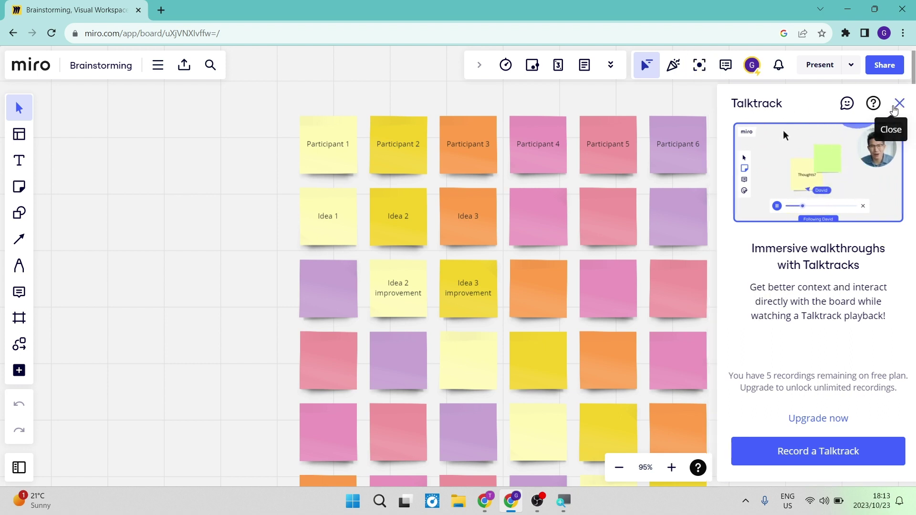
click(892, 106)
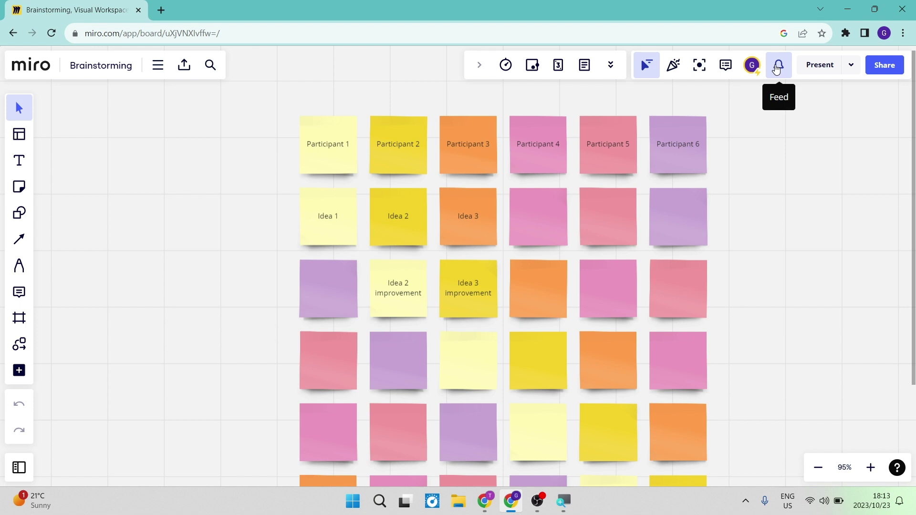
click(850, 66)
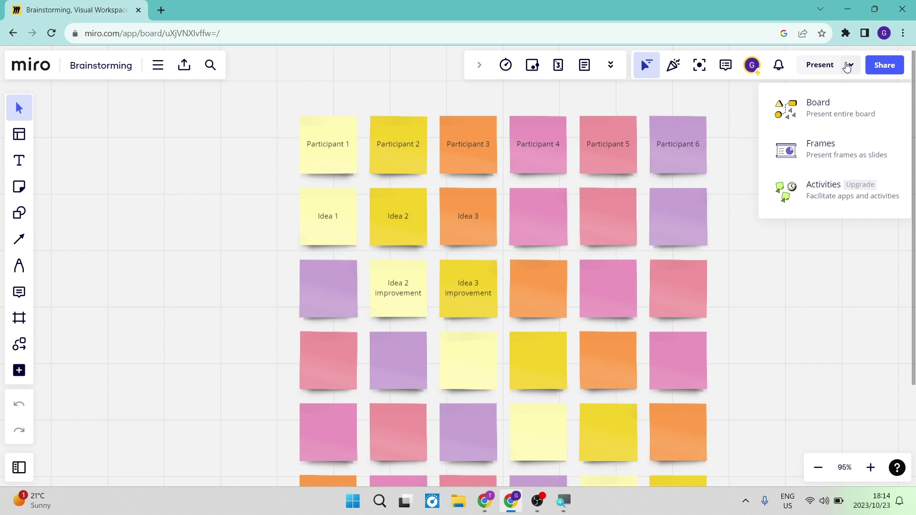
click(849, 66)
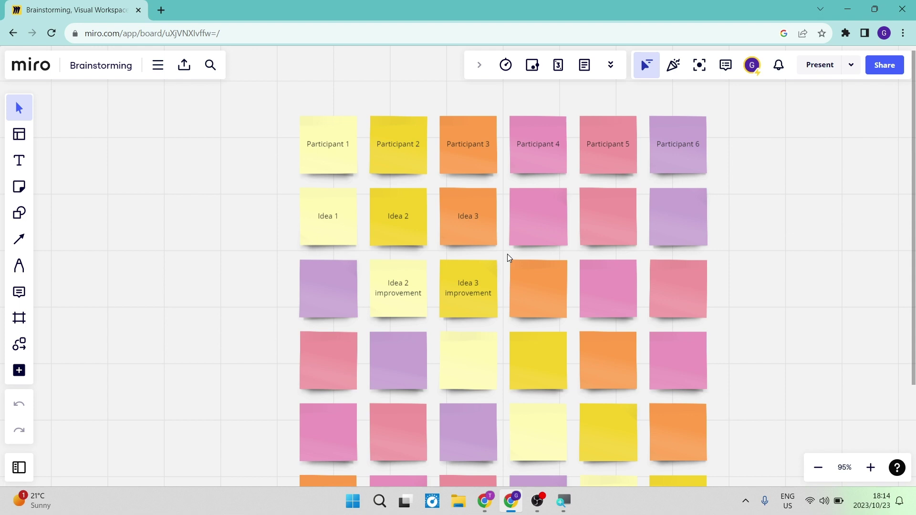
scroll(508, 258, down, 1)
- Zoom in to the first column's Idea 1 sticky note and replace its text with 'Awesome Idea'
scroll(508, 254, down, 5)
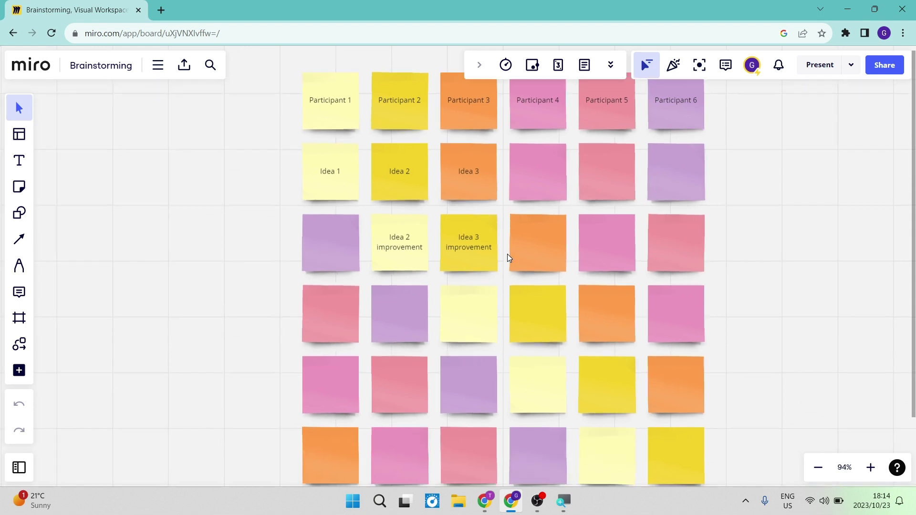
scroll(508, 254, up, 5)
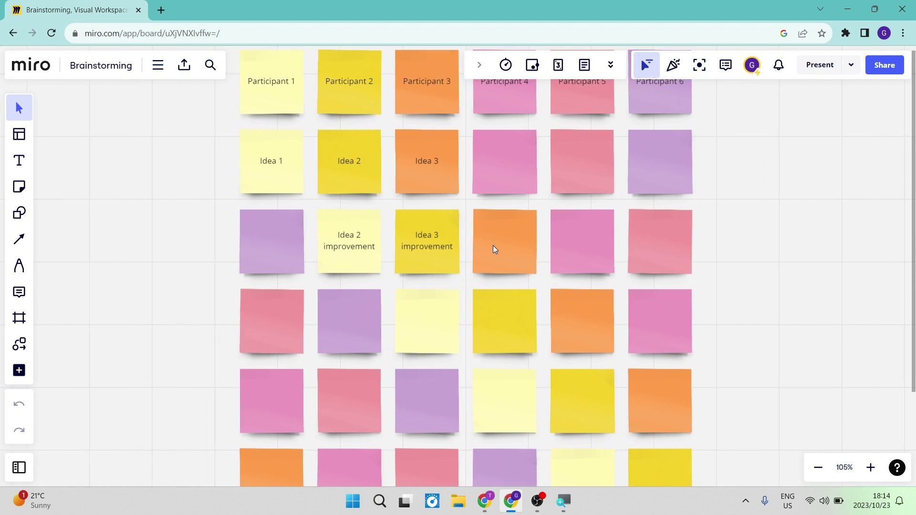
scroll(493, 245, left, 1)
scroll(391, 150, up, 3)
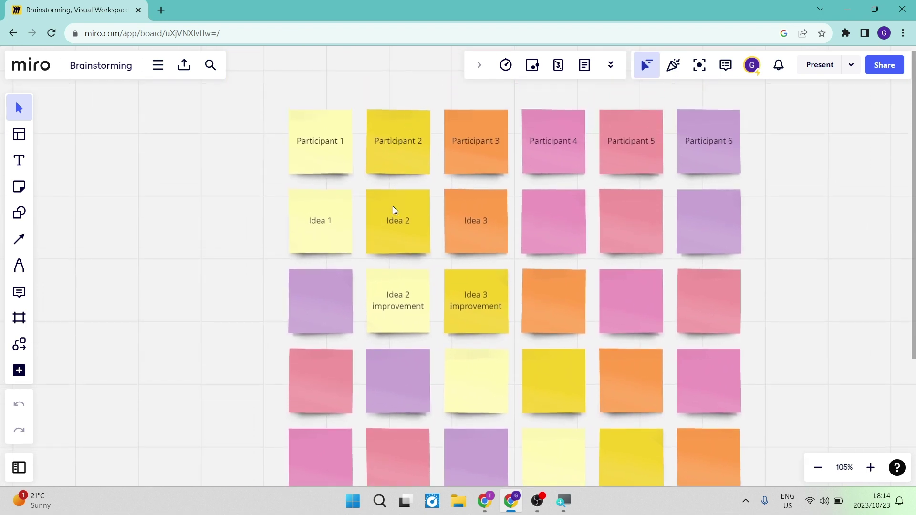
scroll(394, 206, up, 3)
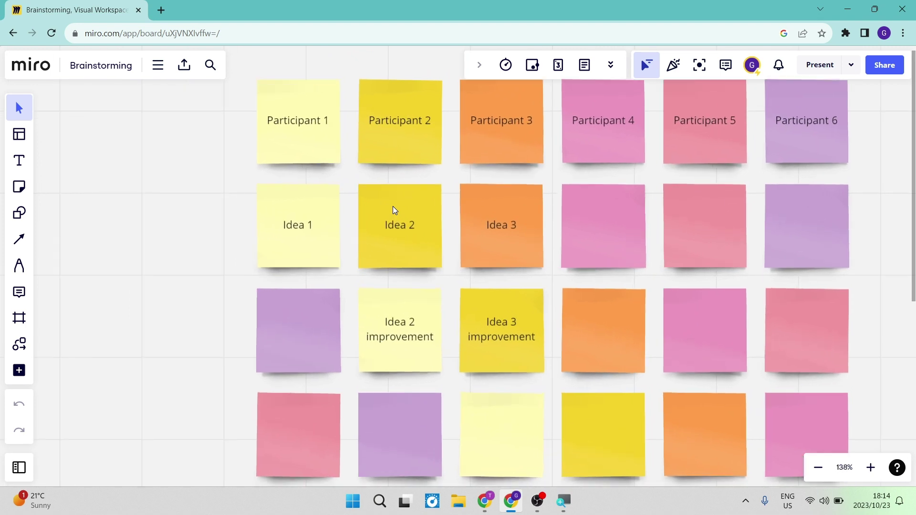
click(300, 237)
click(300, 237)
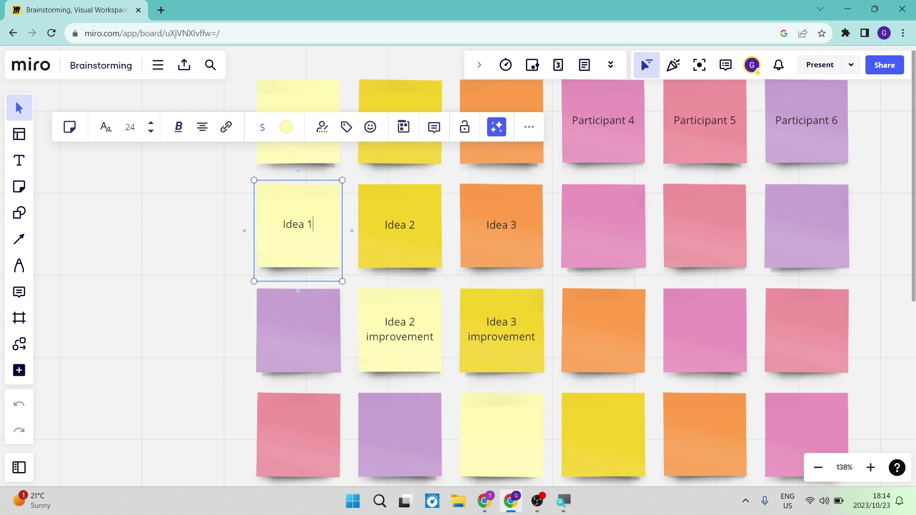
key(BackSpace)
key(BackSpace)
key(BackSpace)
key(BackSpace)
key(BackSpace)
key(BackSpace)
text(Awesome ID)
key(BackSpace)
text(dea)
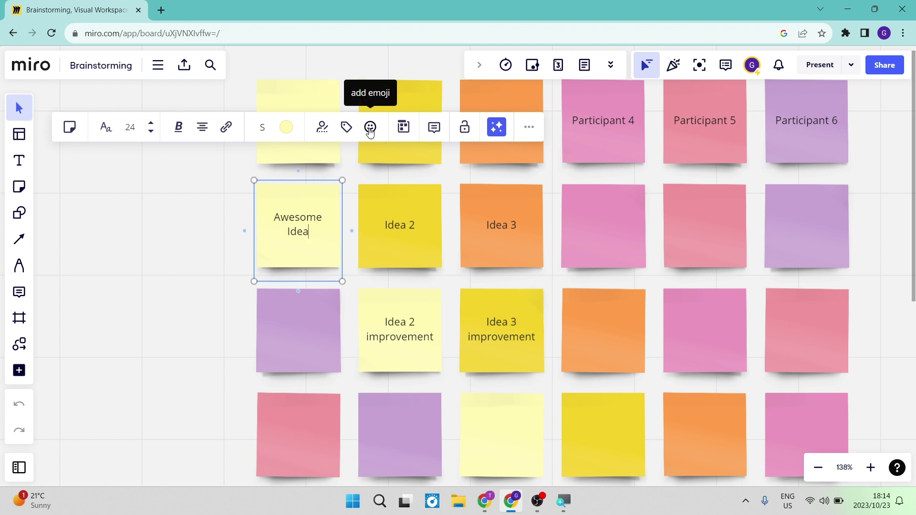
click(402, 128)
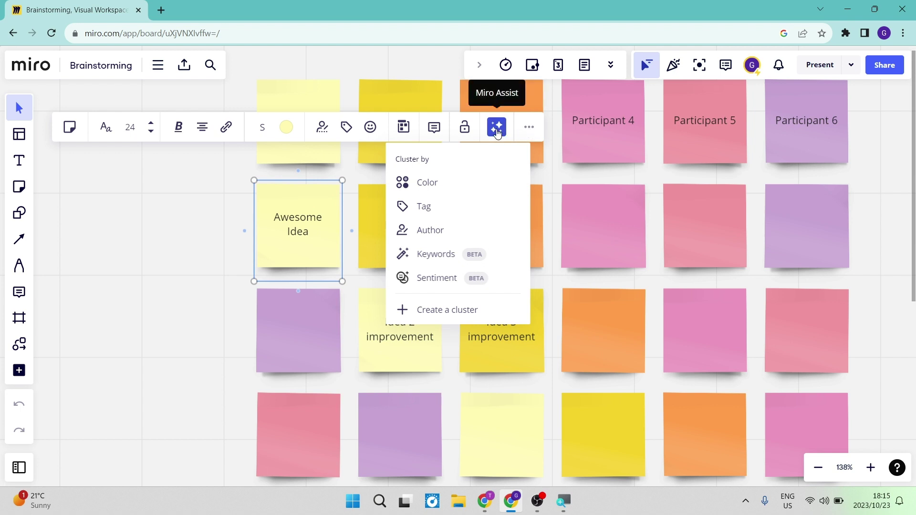
click(526, 135)
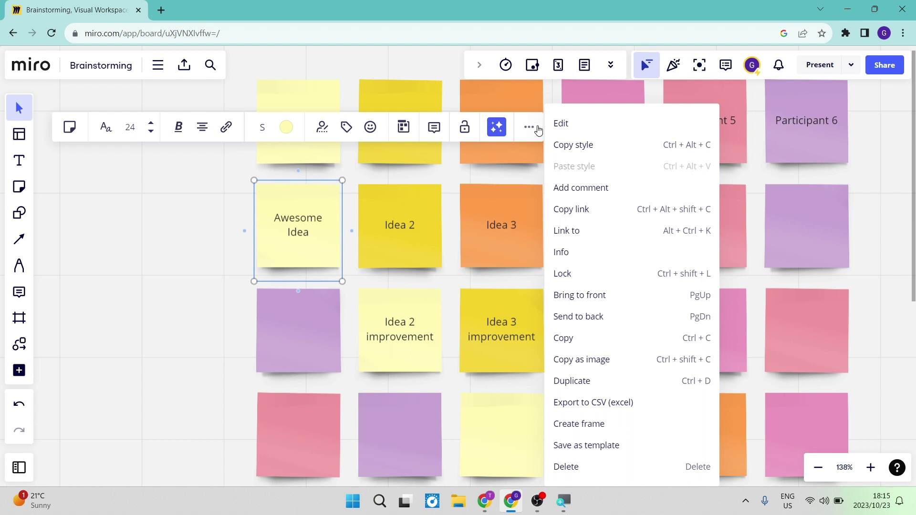
click(530, 128)
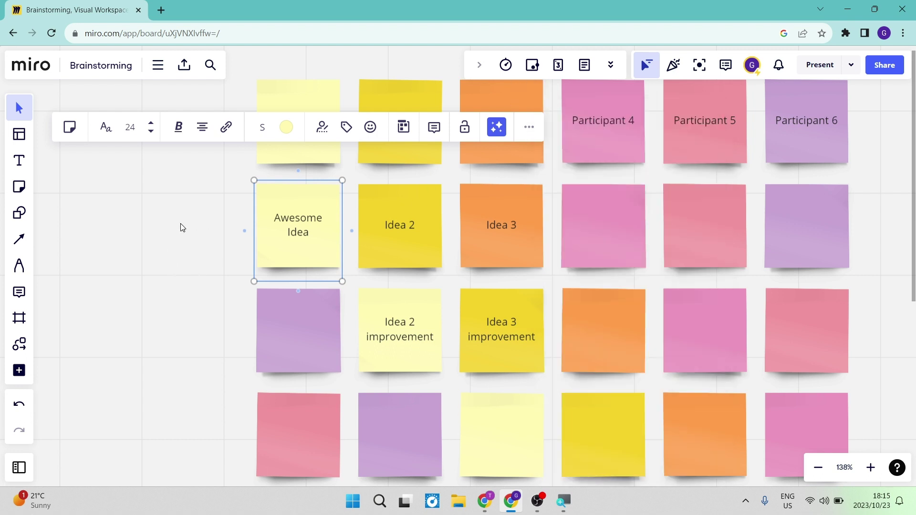
- Pick the Text tool and scroll down across the brainwriting sticky-note grid
scroll(183, 228, up, 1)
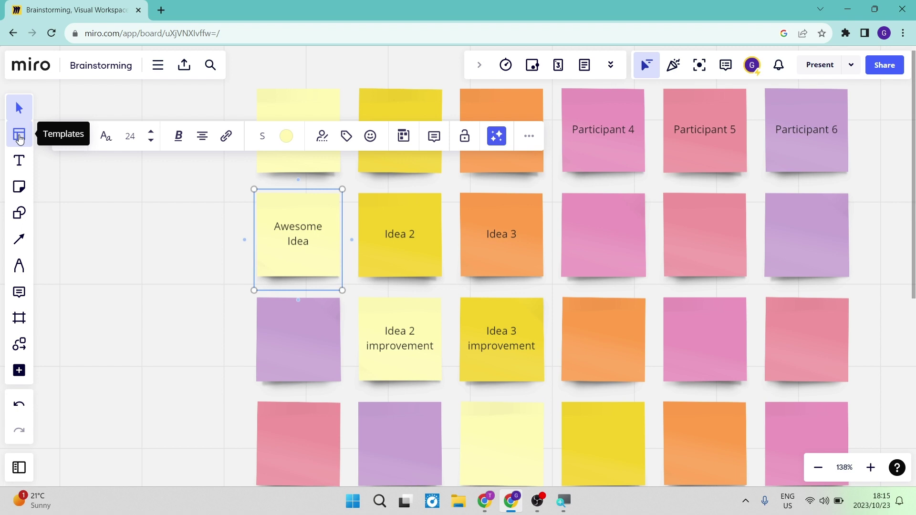
click(20, 162)
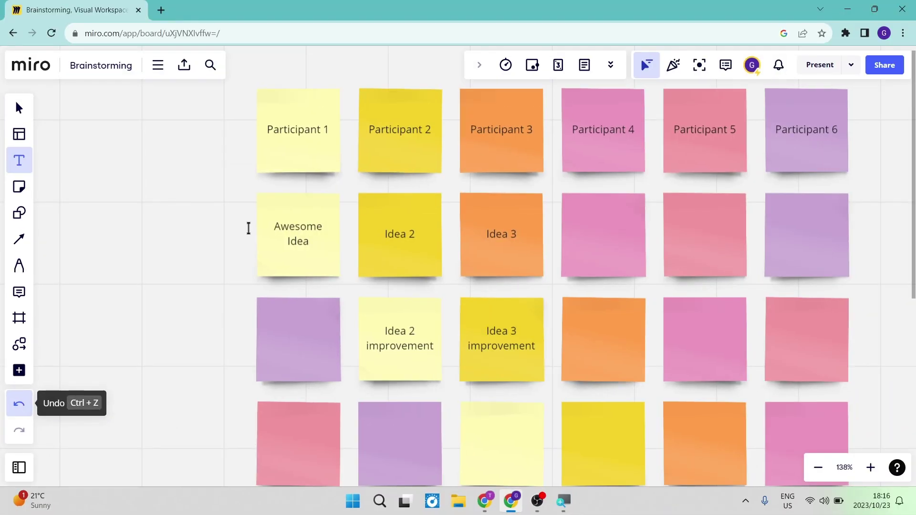
scroll(352, 201, down, 2)
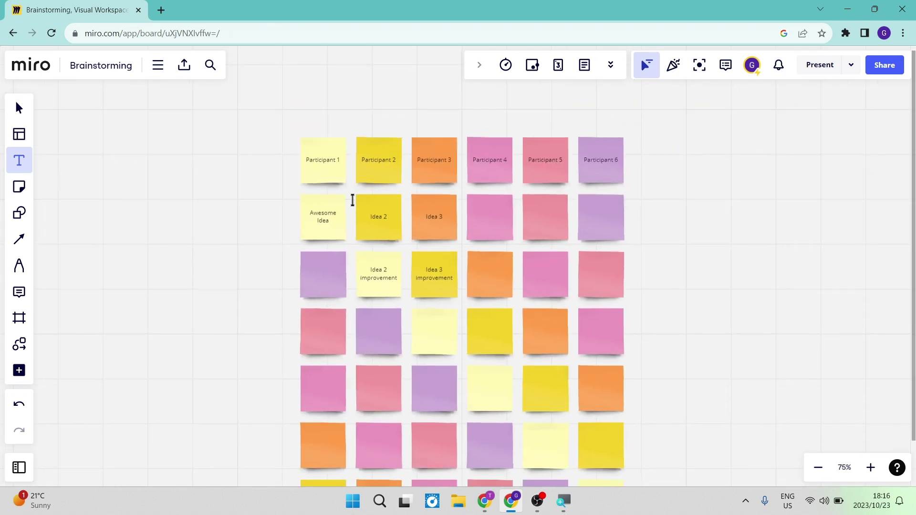
scroll(353, 200, down, 2)
scroll(352, 201, down, 2)
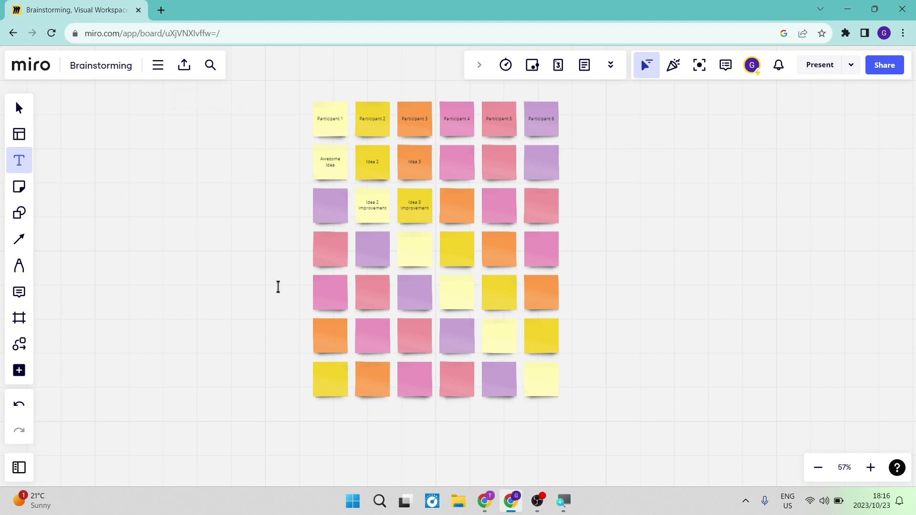
- Tour the main menu's Board, View, Preferences and Help submenus, then close it onto the board
click(158, 65)
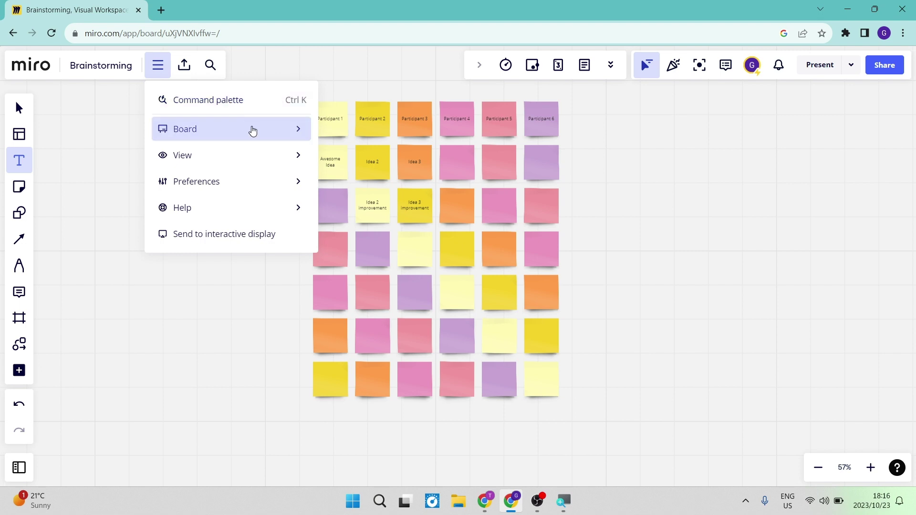
mouse_move(252, 131)
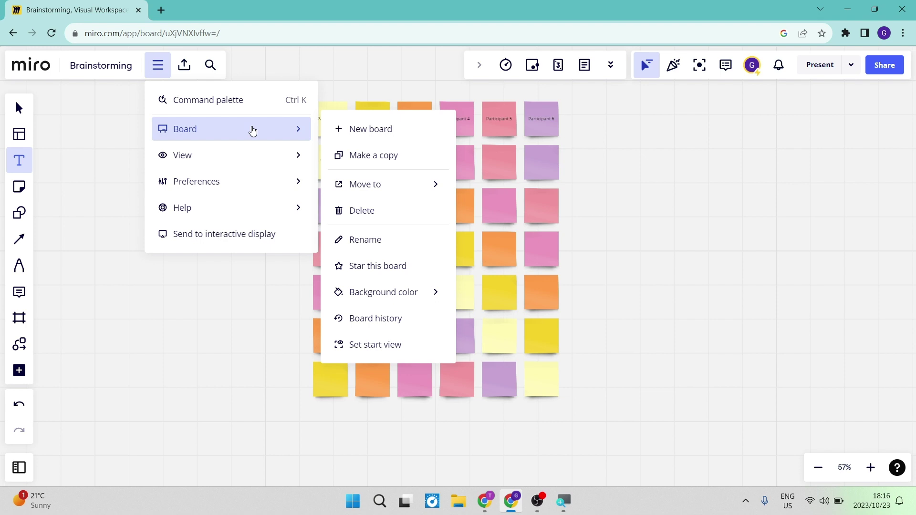
mouse_move(254, 161)
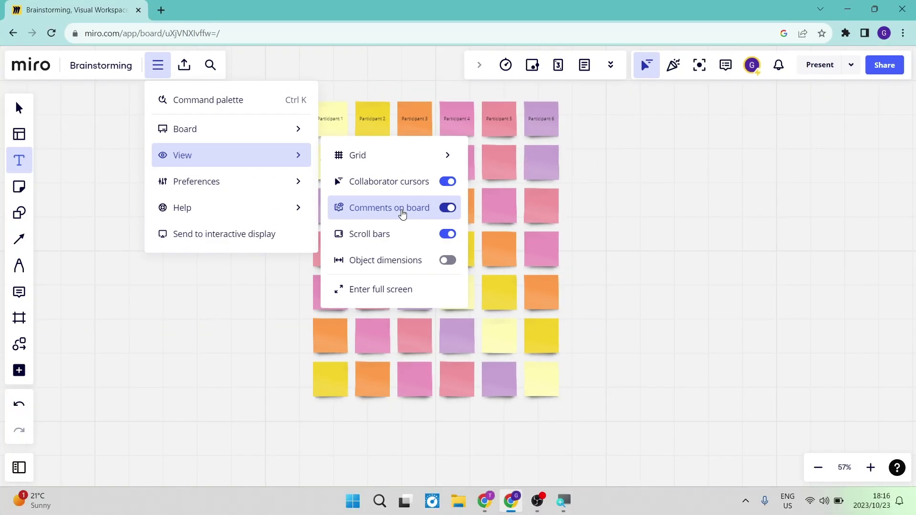
mouse_move(264, 192)
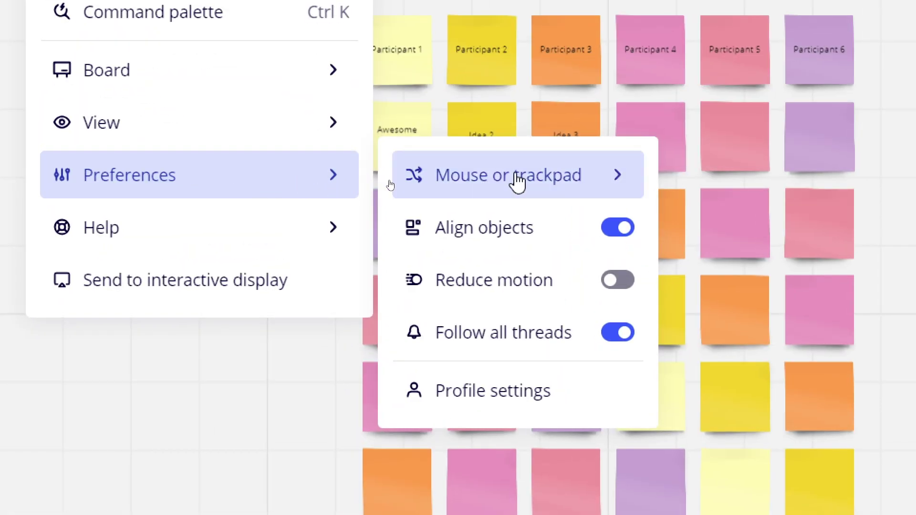
mouse_move(518, 182)
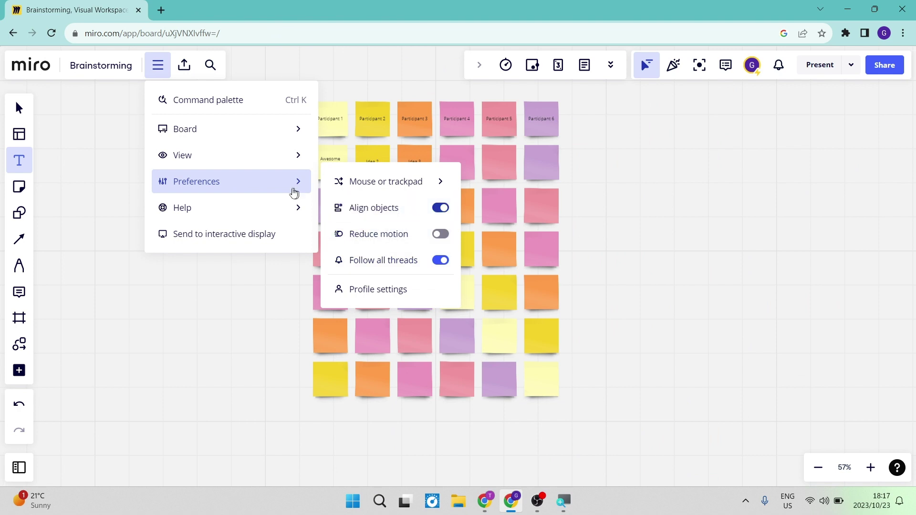
mouse_move(263, 205)
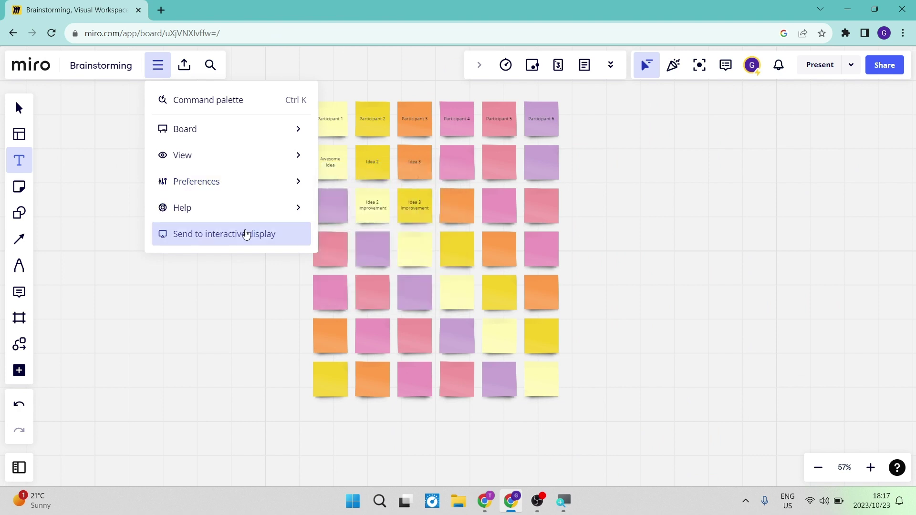
click(203, 294)
- Discard the empty text box placed left of the sticky-note grid
click(202, 295)
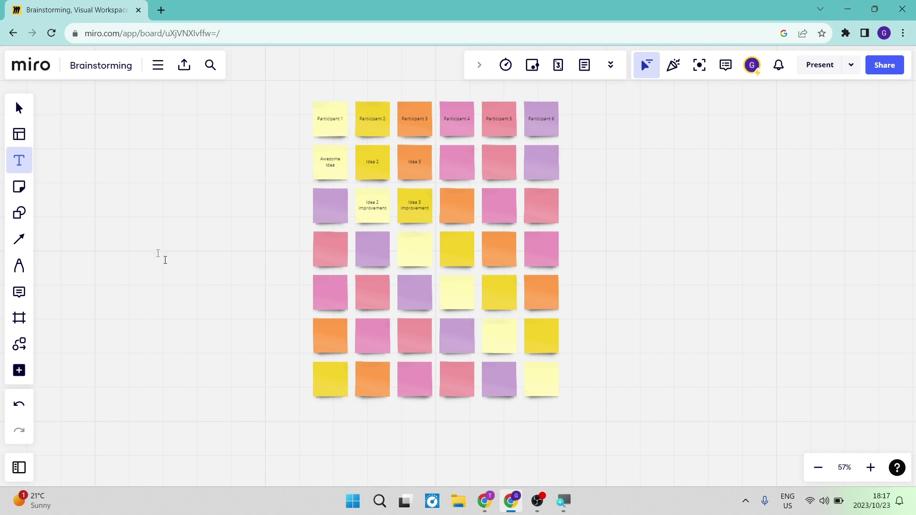
click(116, 201)
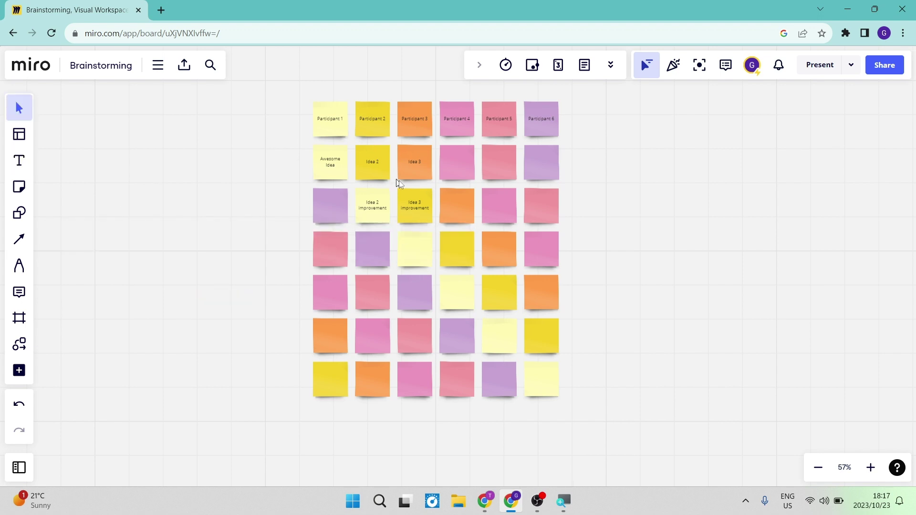
scroll(401, 252, up, 3)
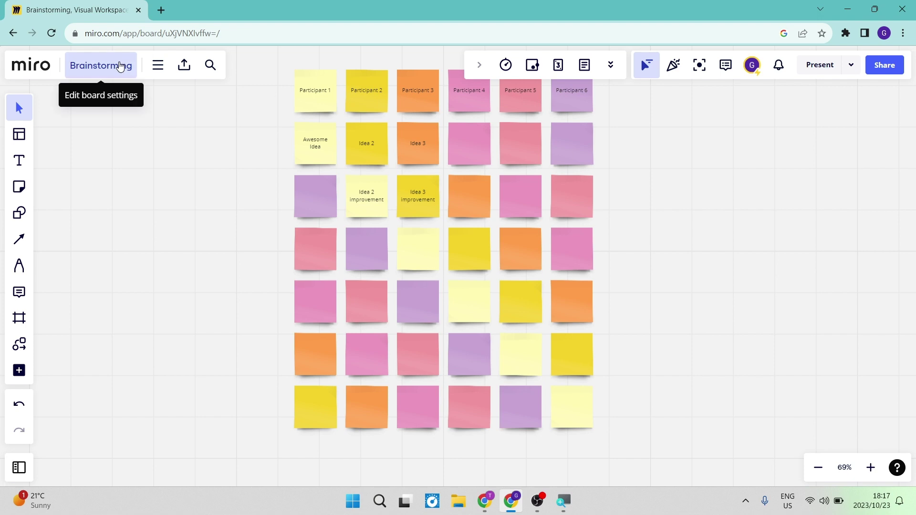
- Review the board's details and name settings, then select the pink note in row 2, column 4
click(119, 66)
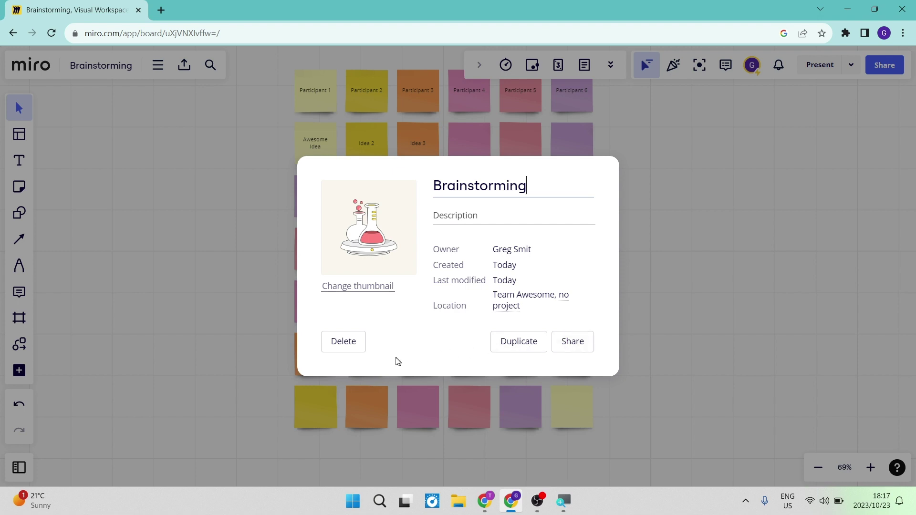
click(659, 243)
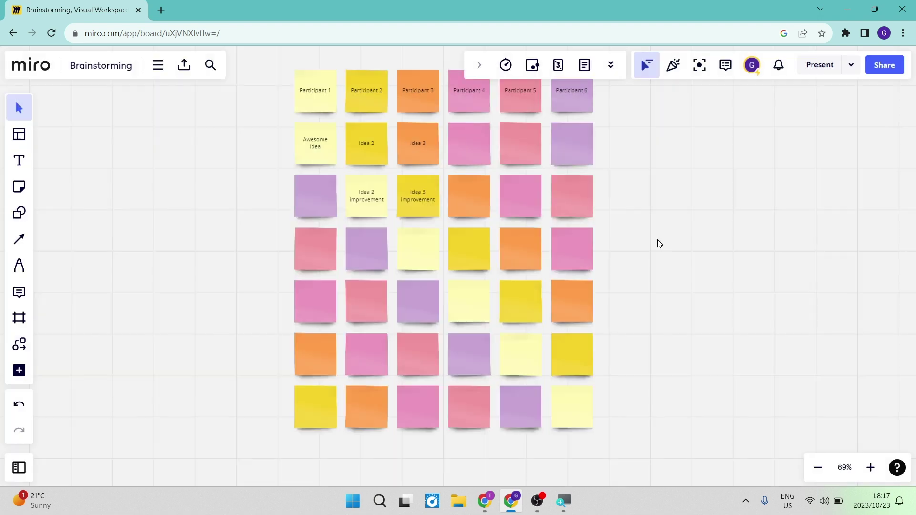
click(487, 168)
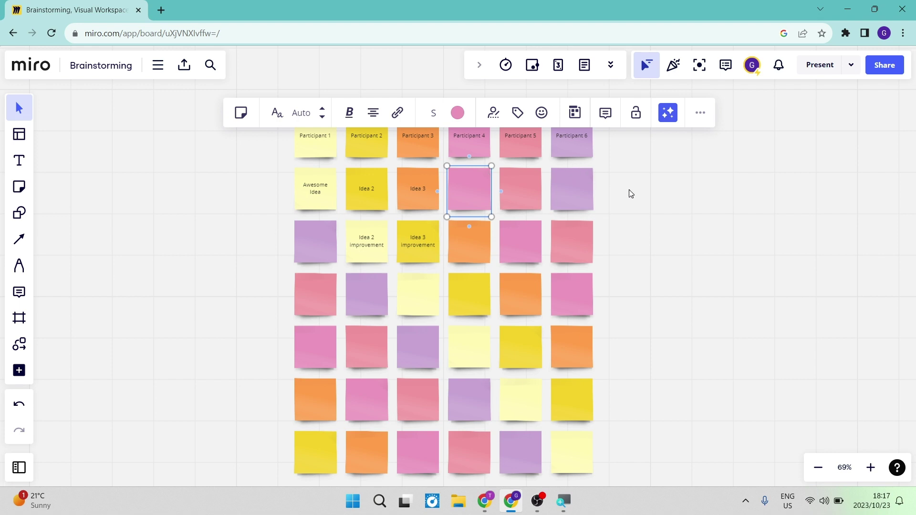
- Return to the boards dashboard and glance at the Team Awesome team options
click(27, 72)
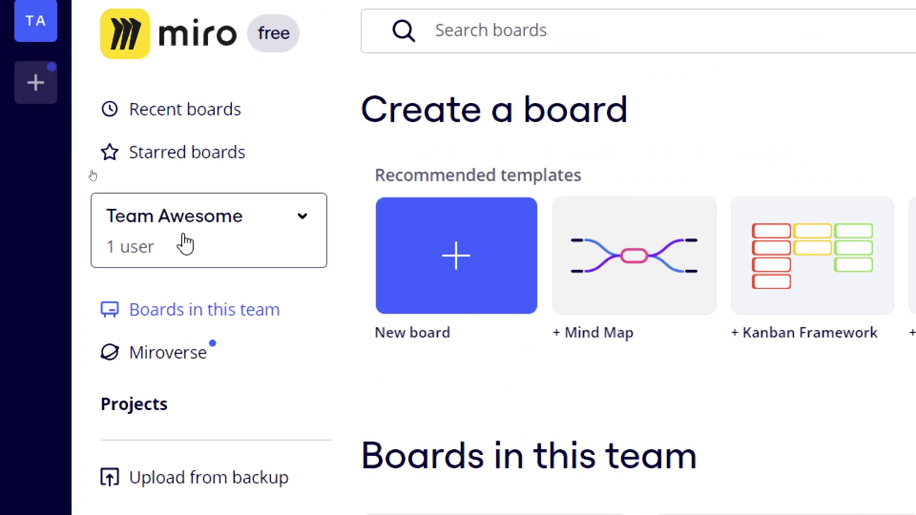
click(185, 244)
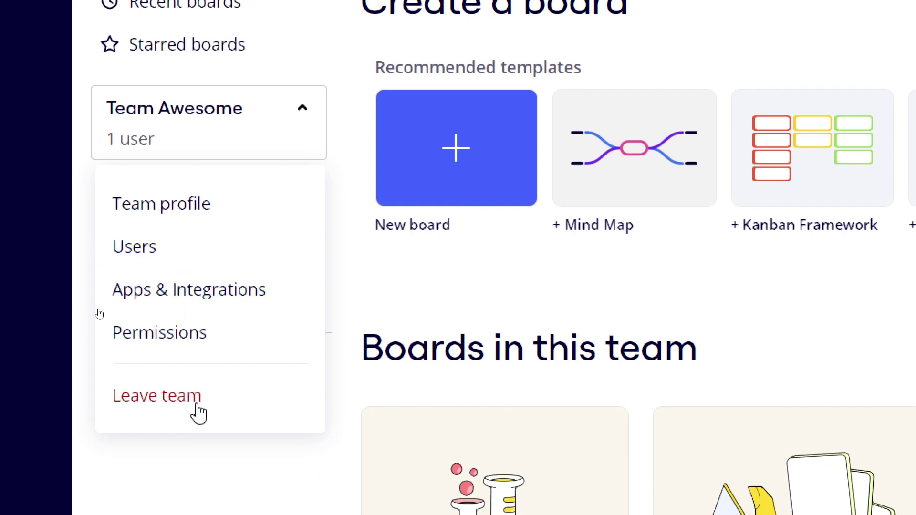
key(Escape)
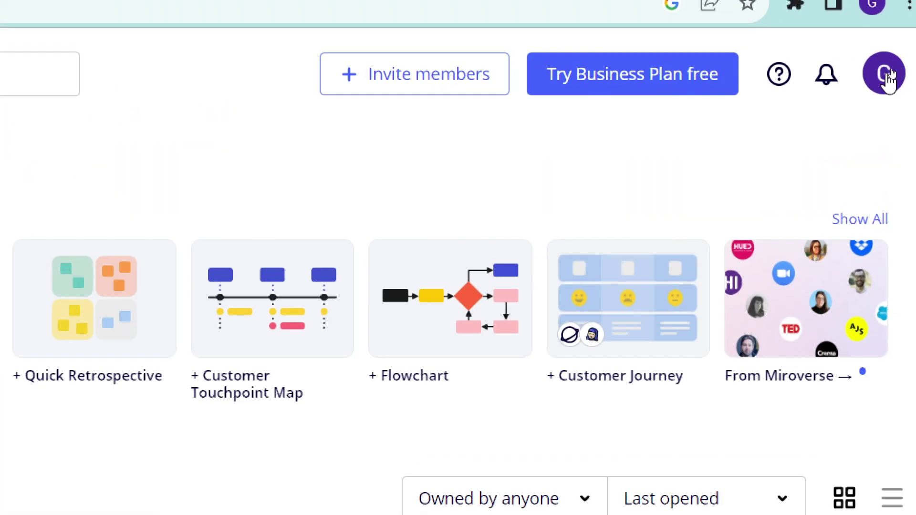
- Open Settings from the avatar's account menu to view the profile details
click(886, 75)
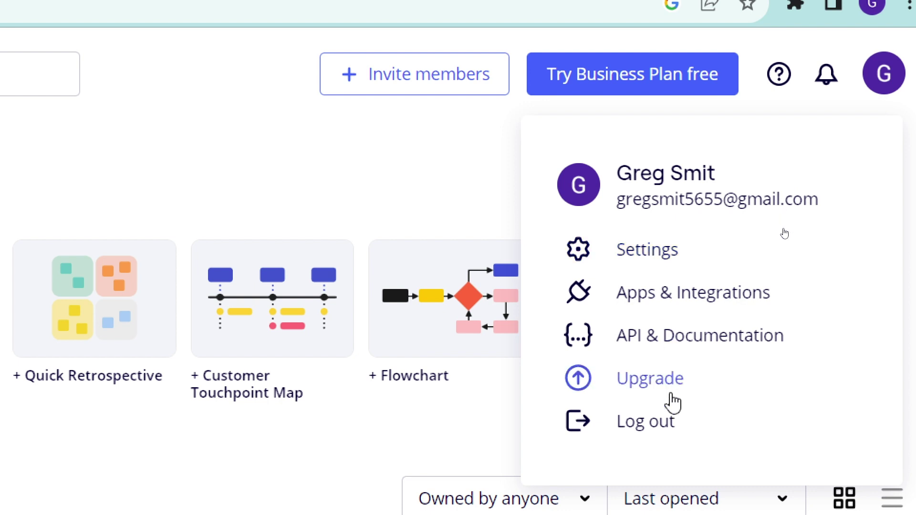
click(663, 263)
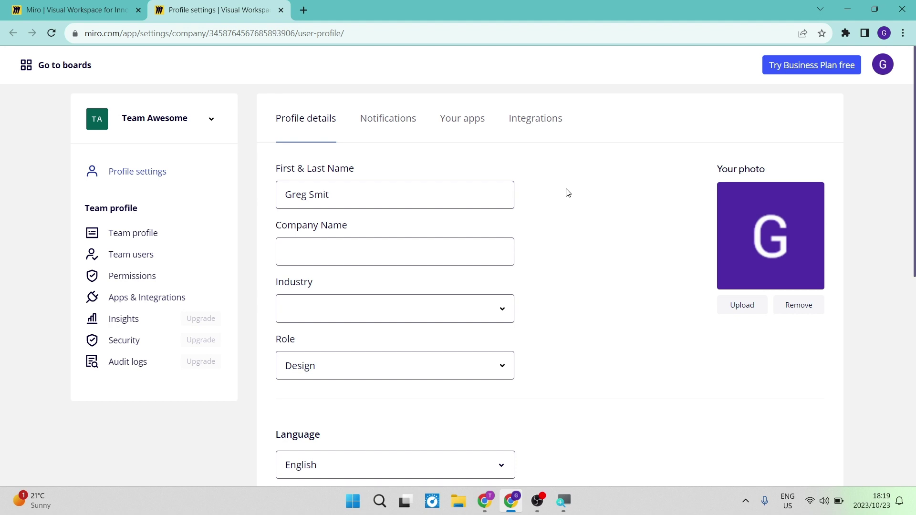
- Scroll through the profile page, then head back to the boards dashboard
scroll(568, 193, down, 5)
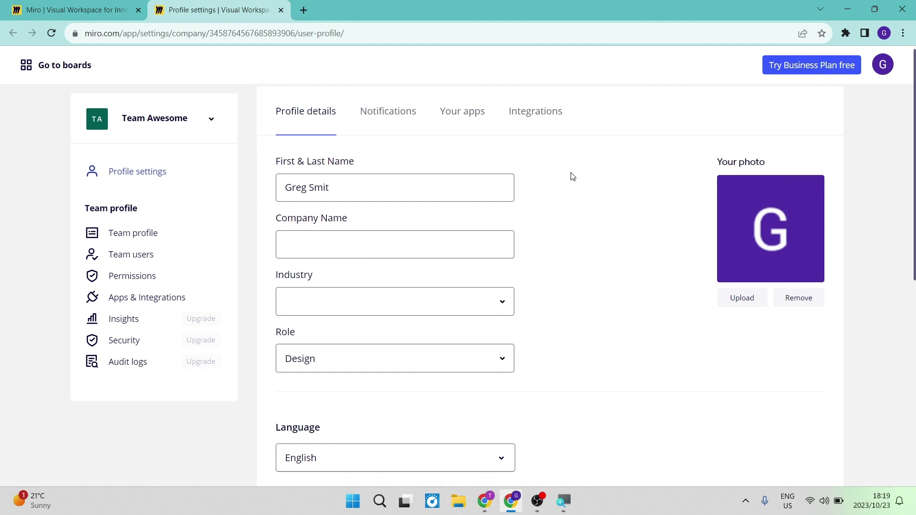
scroll(573, 177, up, 5)
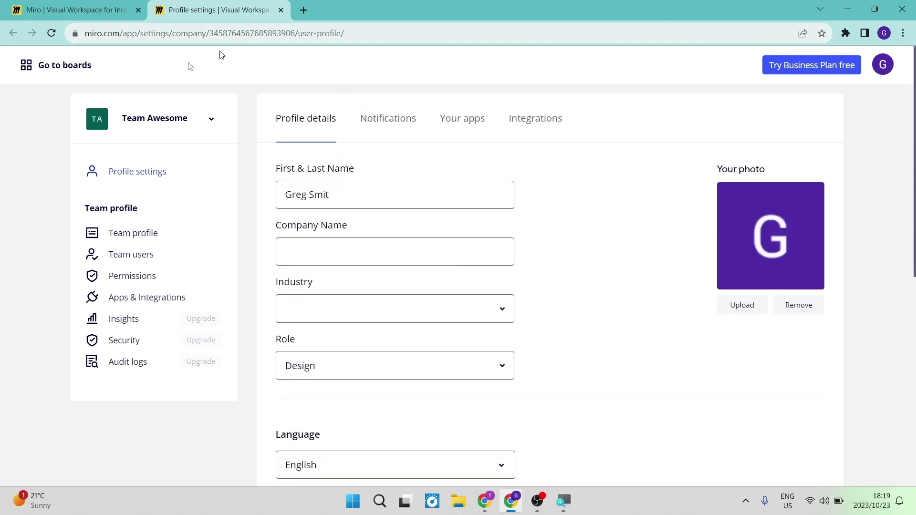
click(77, 66)
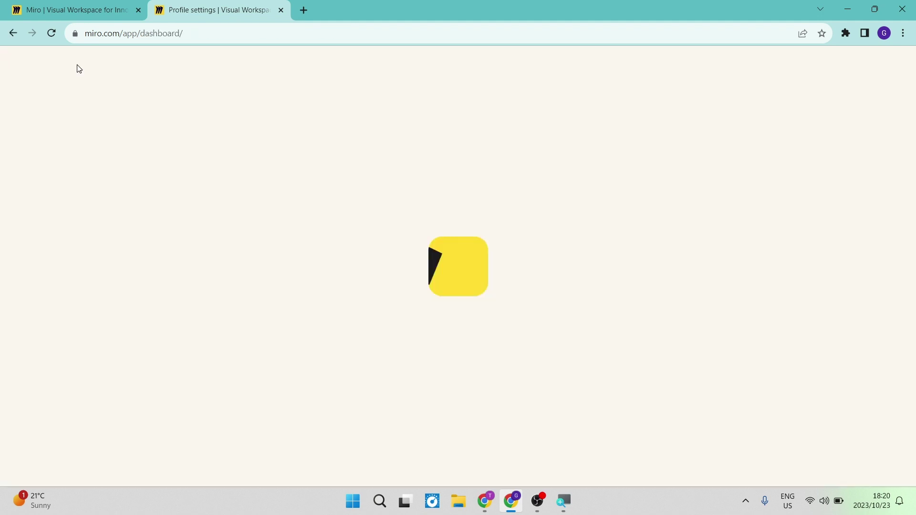